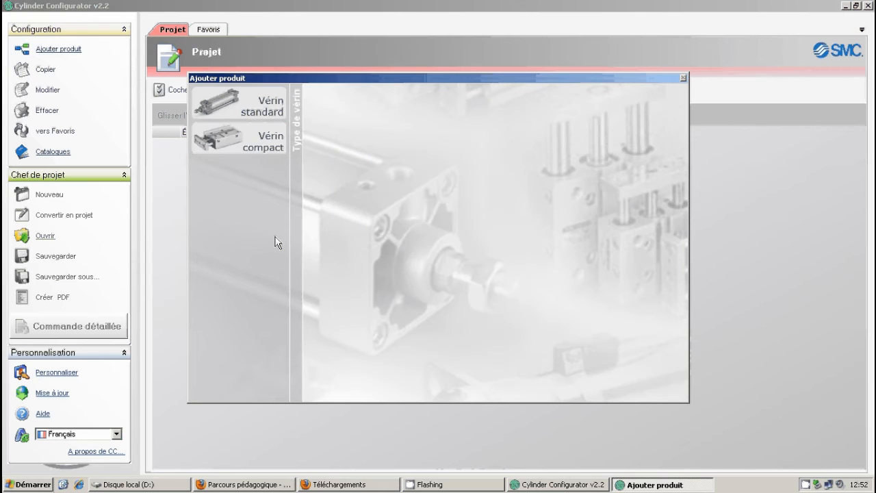
Step: Add a standard cylinder (Vérin standard) of series C95, type Standard, to the project
left_click(249, 111)
mouse_move(248, 183)
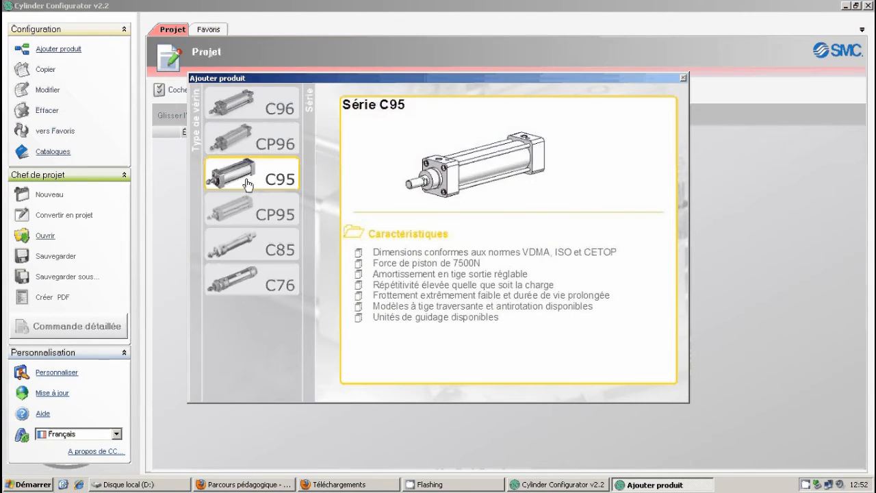
left_click(269, 177)
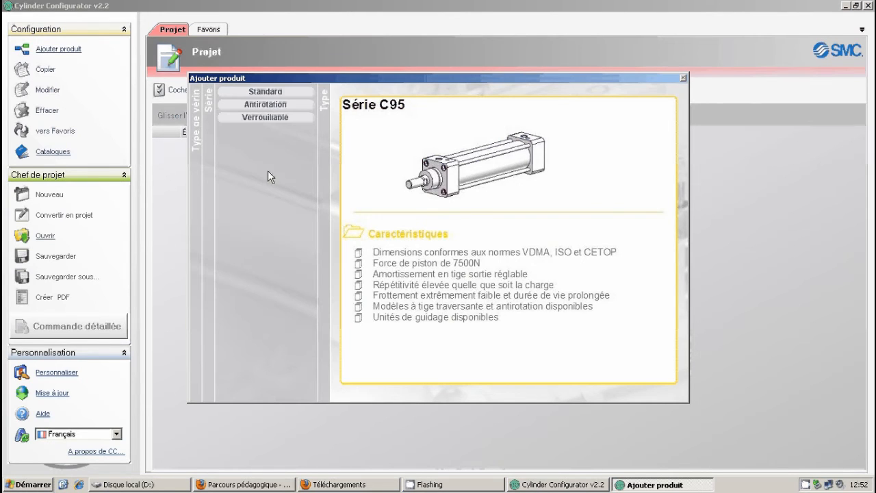
mouse_move(289, 100)
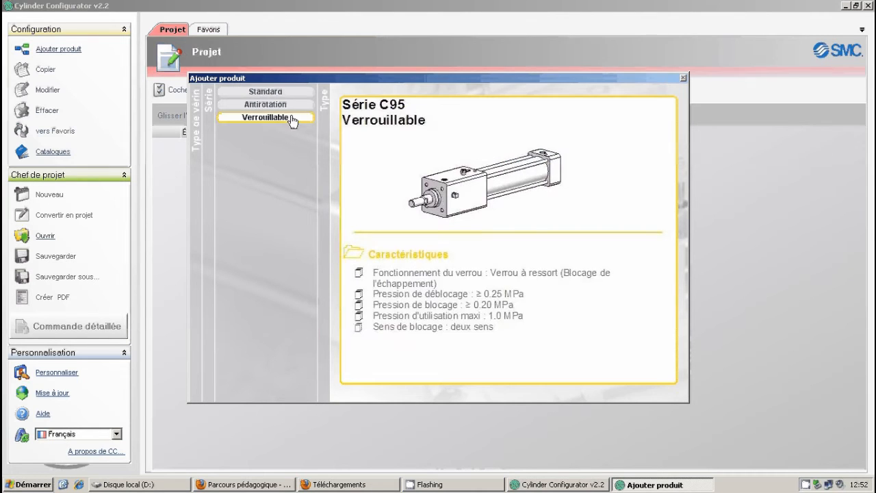
double_click(281, 95)
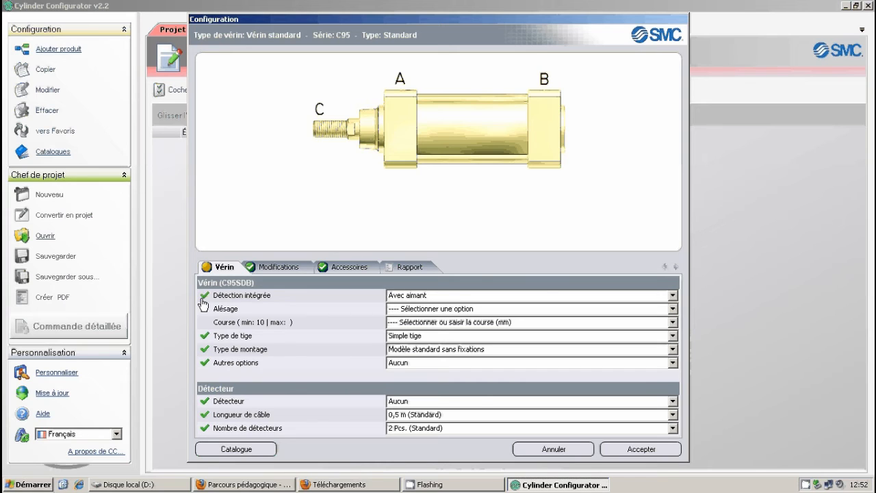
Step: Keep the integrated detection at Avec aimant and set the cylinder's bore to 32 mm and stroke to 125 mm
left_click(672, 295)
left_click(672, 295)
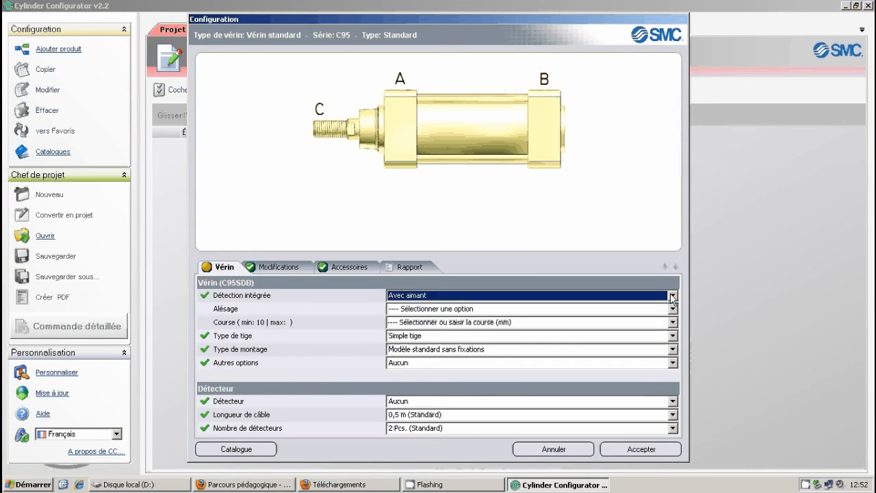
left_click(673, 308)
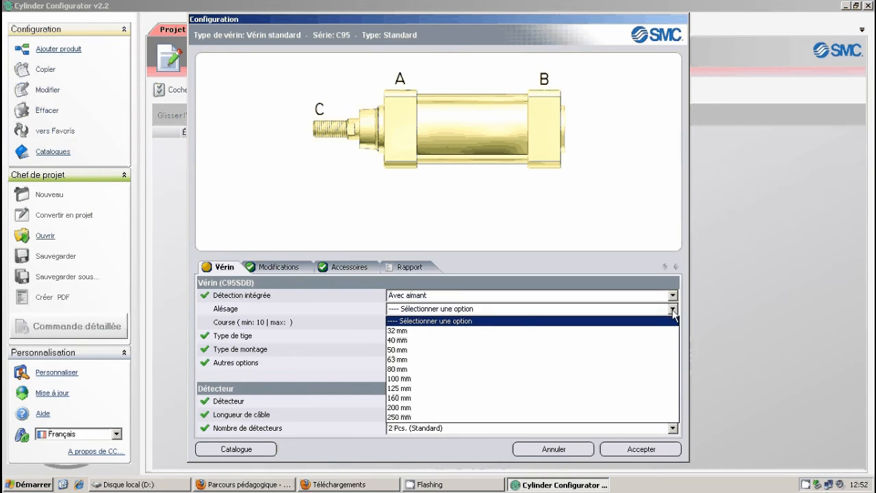
left_click(522, 331)
left_click(672, 322)
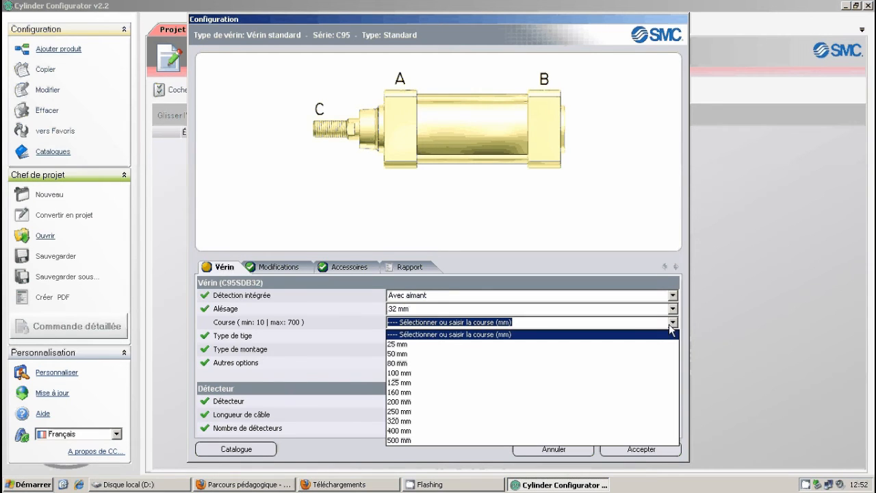
left_click(452, 385)
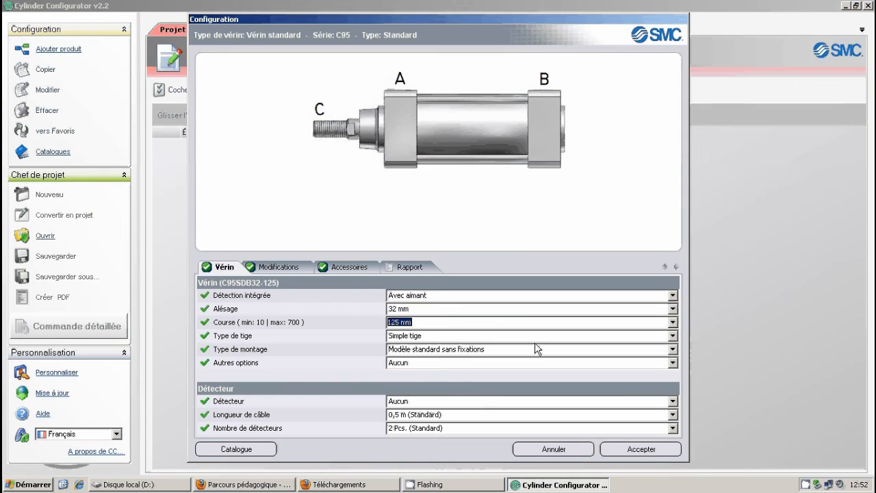
Step: Set the cylinder's mounting type to Tourillon (T) and leave the other options at Aucun
left_click(672, 351)
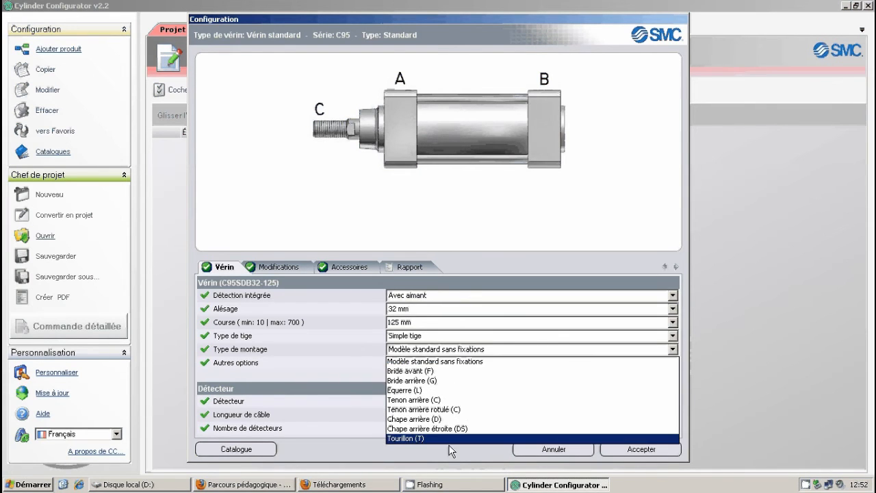
left_click(448, 439)
left_click(672, 363)
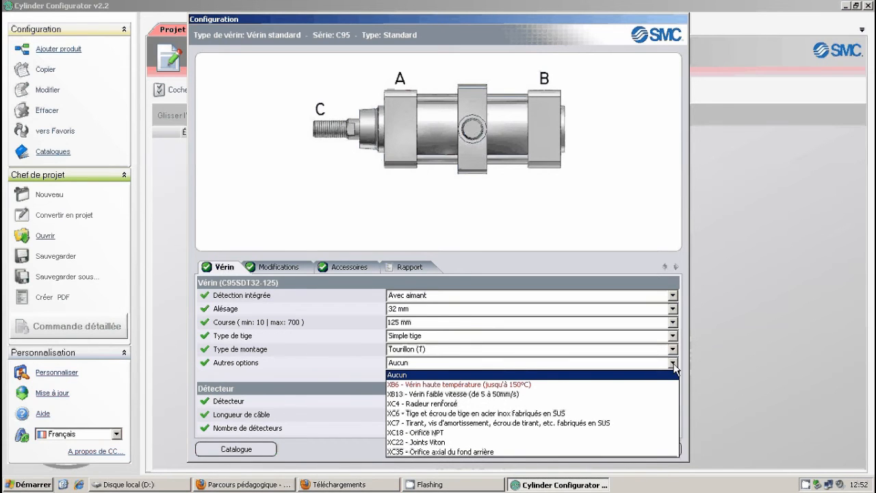
left_click(673, 364)
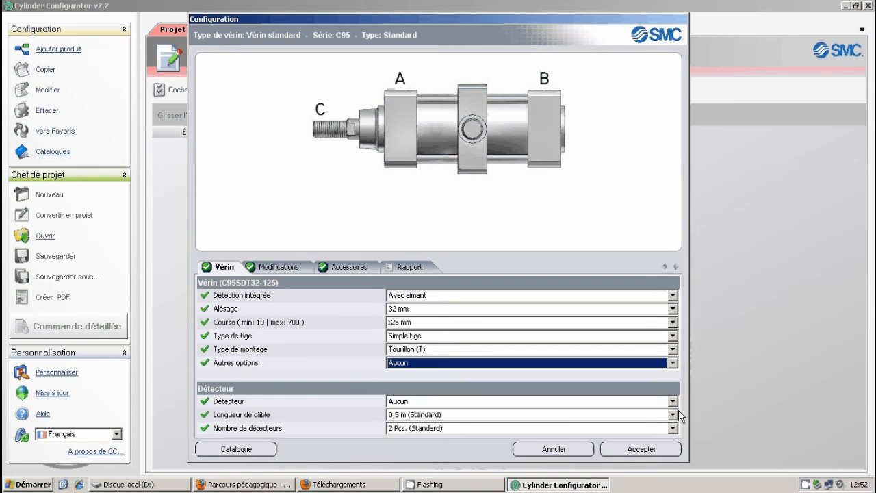
Step: Choose the M9P static 3-wire PNP axial detector with LED and keep its cable length at 0,5 m (Standard)
left_click(676, 403)
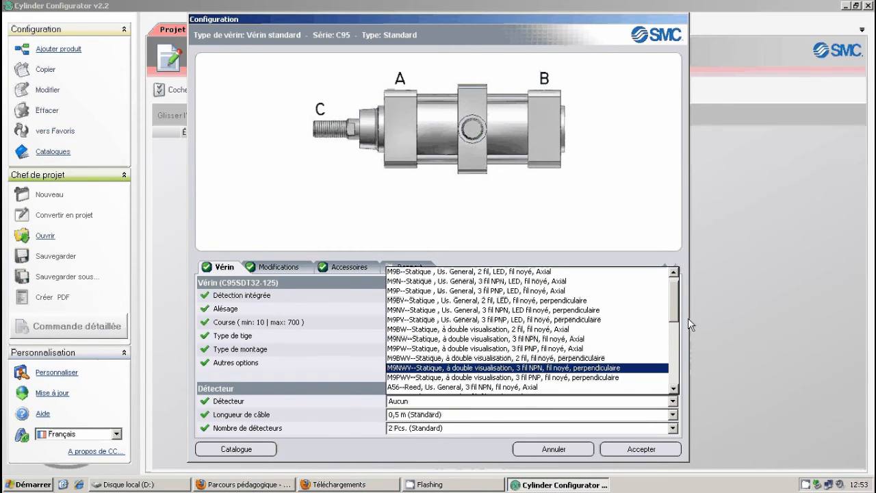
left_click_drag(674, 299, 674, 288)
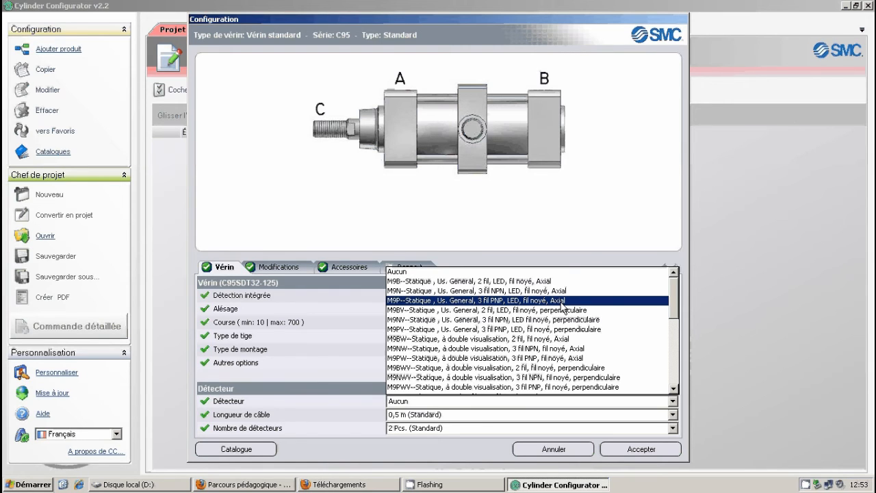
left_click(518, 302)
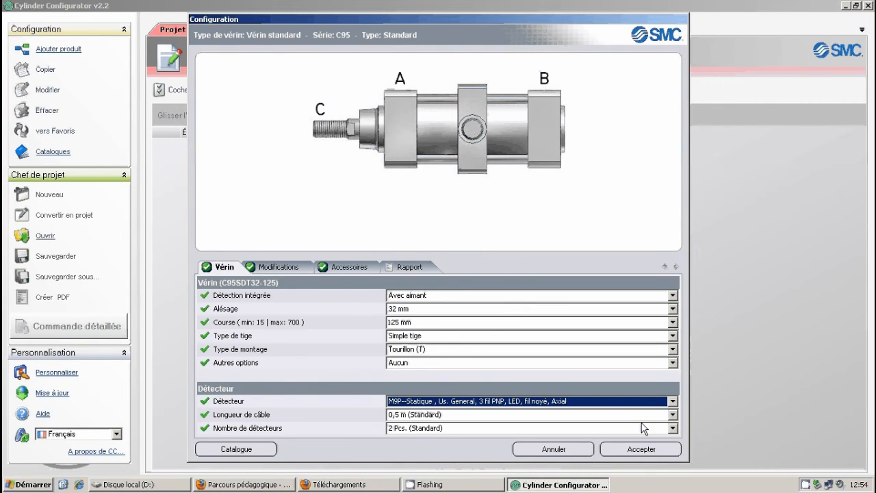
left_click(673, 415)
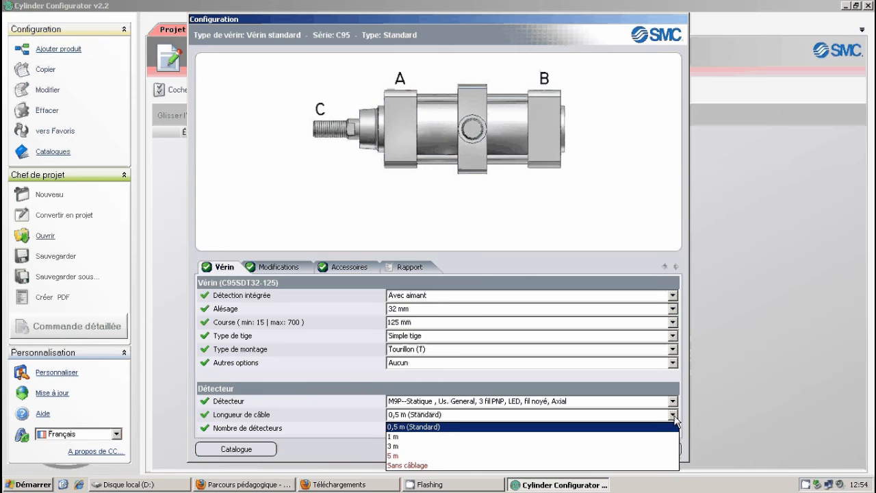
left_click(674, 416)
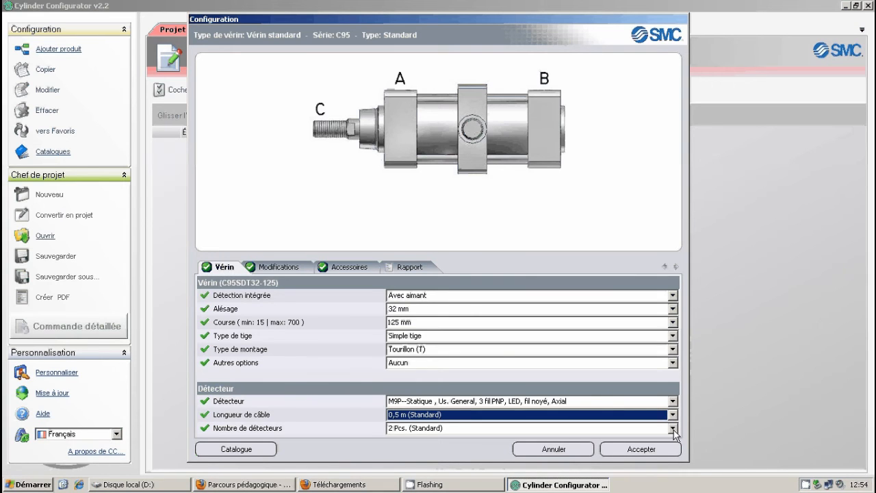
Step: Add a central trunnion position modification and set its Z distance to 110 mm
left_click(276, 271)
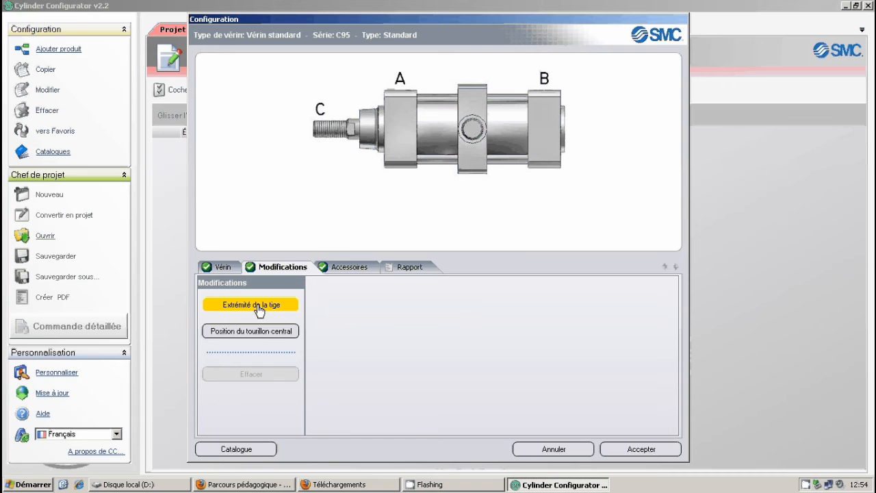
left_click(259, 308)
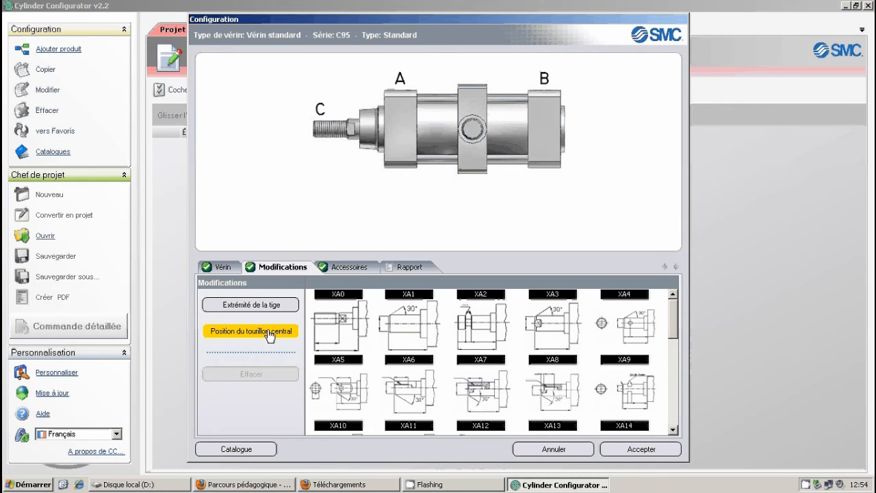
left_click(268, 332)
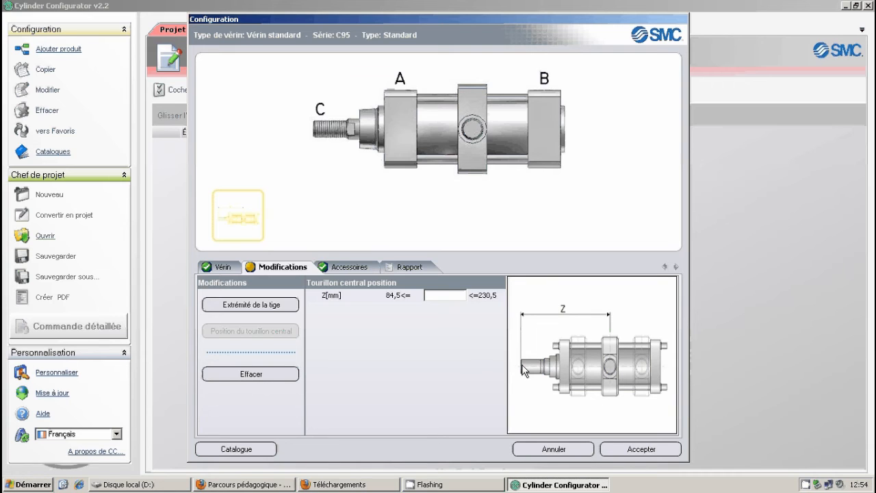
left_click(448, 296)
type("110")
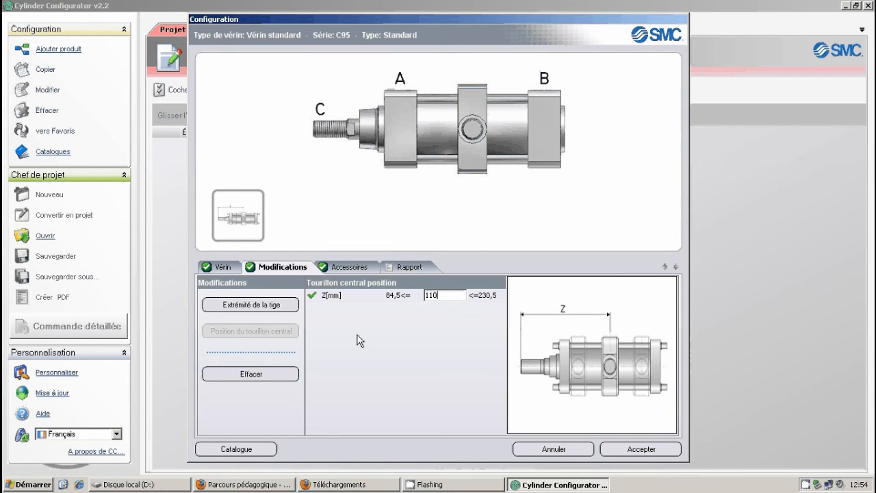
Step: Add a flow regulator accessory (Régleur de débit) at port A with type modèle coudé
left_click(350, 268)
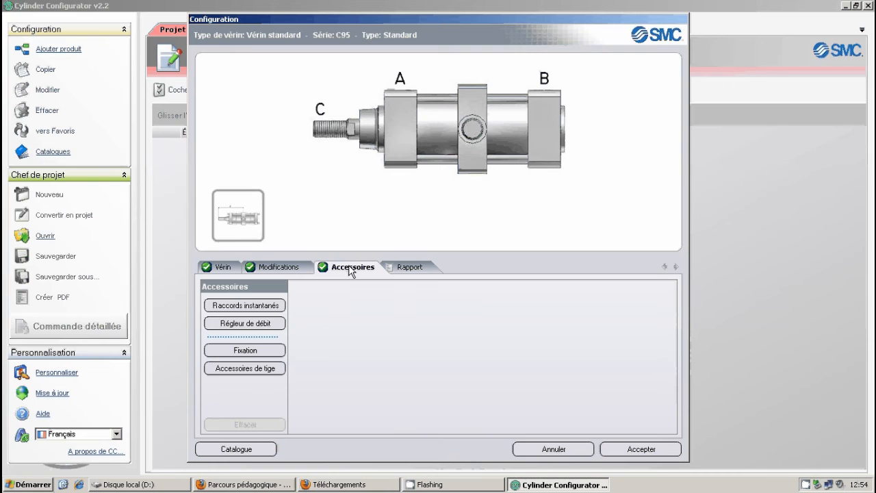
left_click(254, 330)
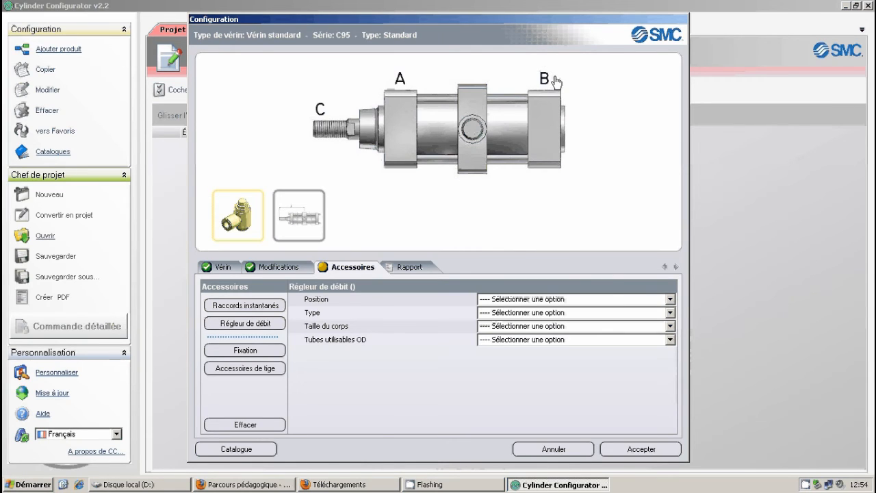
left_click(670, 299)
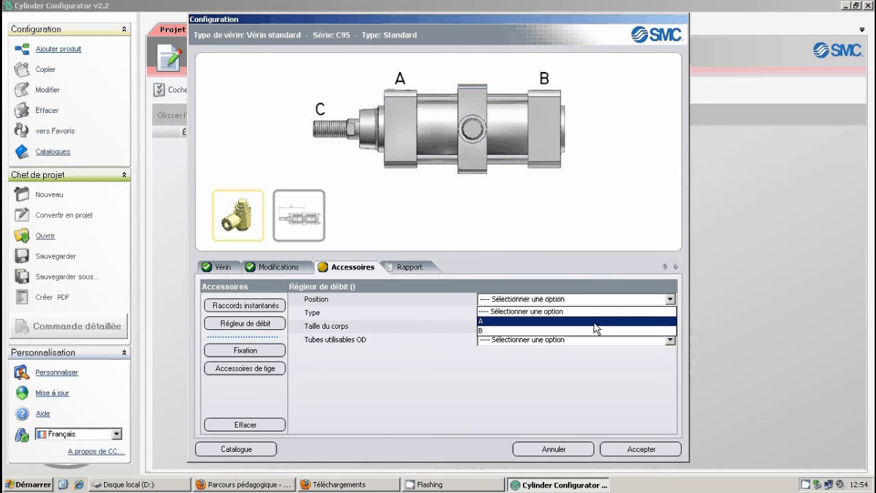
left_click(594, 322)
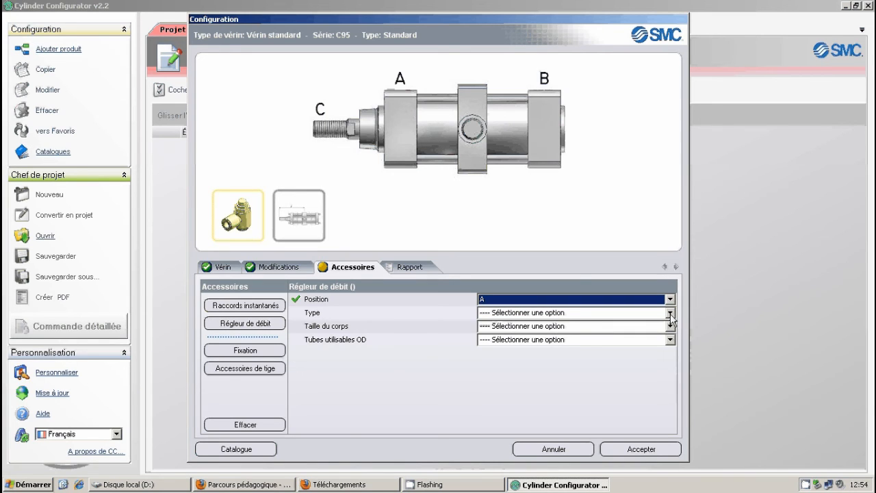
left_click(670, 312)
left_click(576, 334)
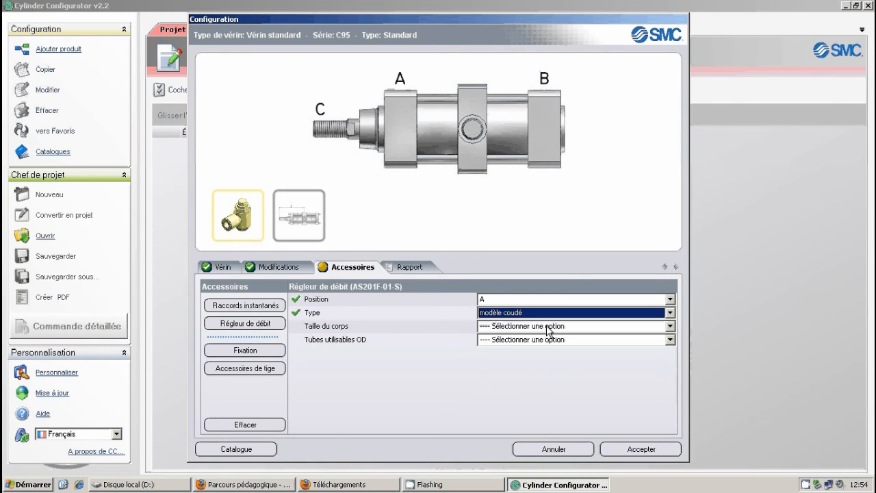
Step: Try the AS modèle universel type for the flow regulator and return it to modèle coudé
left_click(581, 313)
left_click(585, 344)
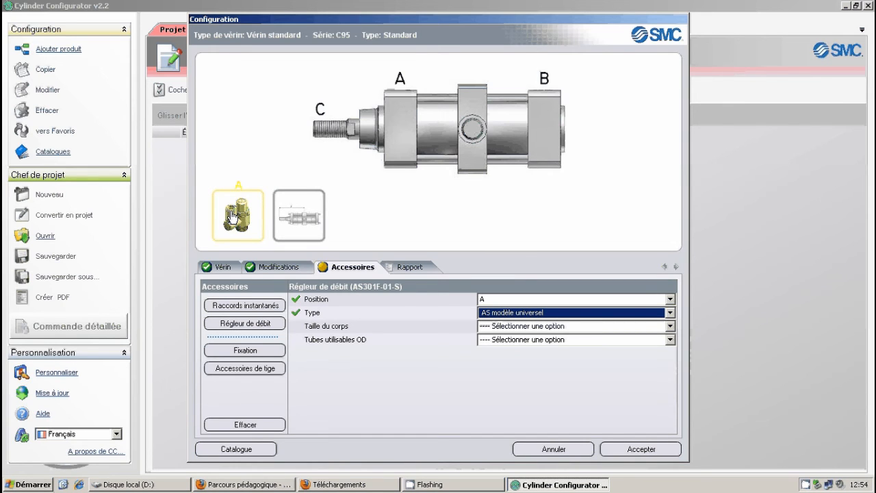
left_click(670, 313)
left_click(579, 334)
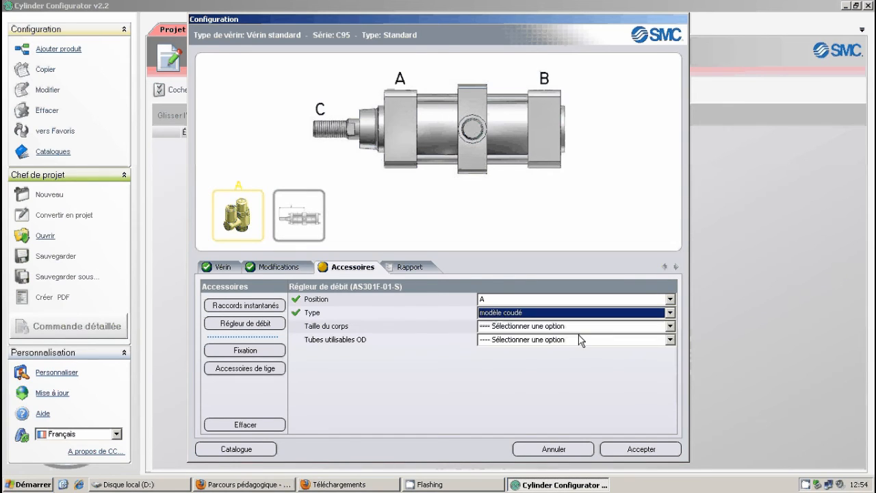
Step: Set the flow regulator's body size to 1/8", 1/4" and its usable tube outer diameter to 6 mm
left_click(670, 326)
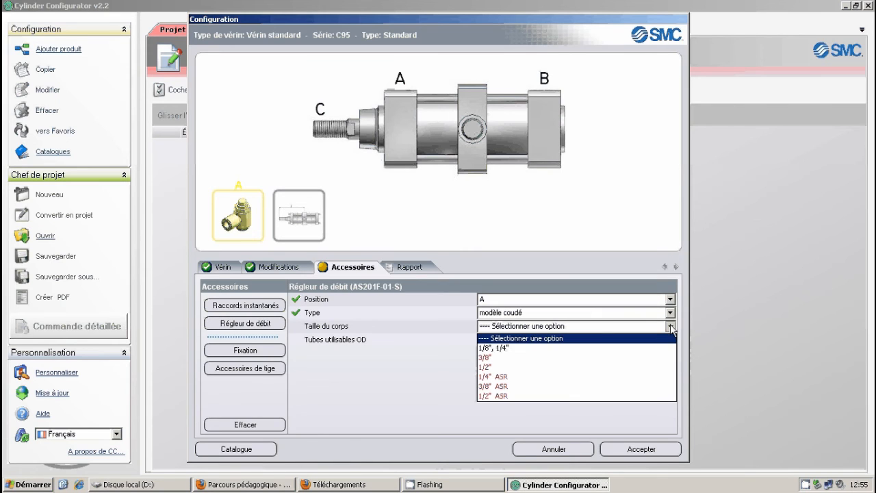
left_click(514, 349)
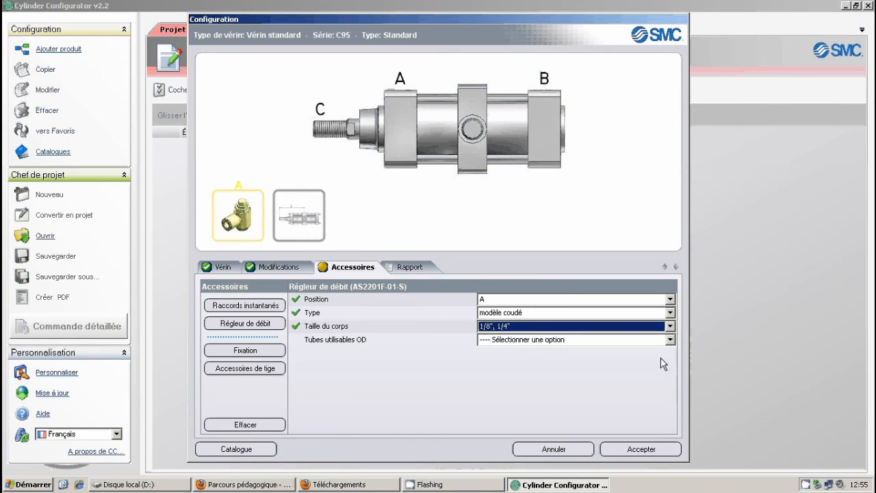
left_click(672, 340)
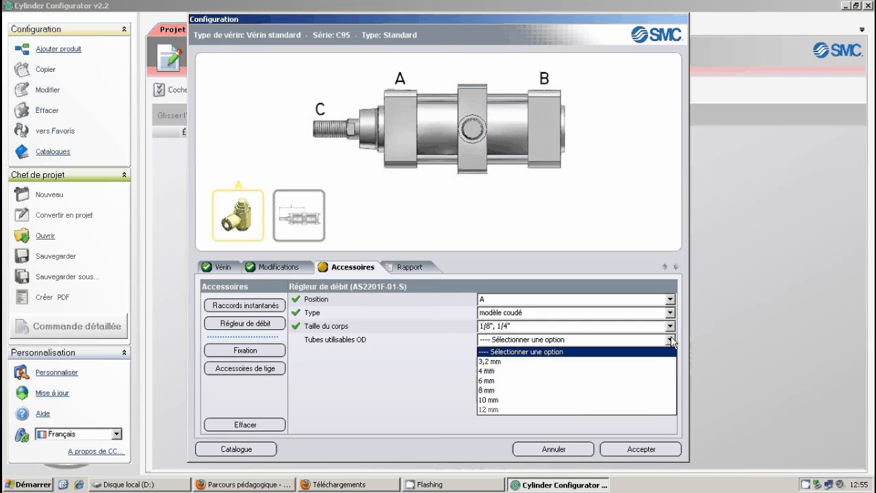
left_click(512, 384)
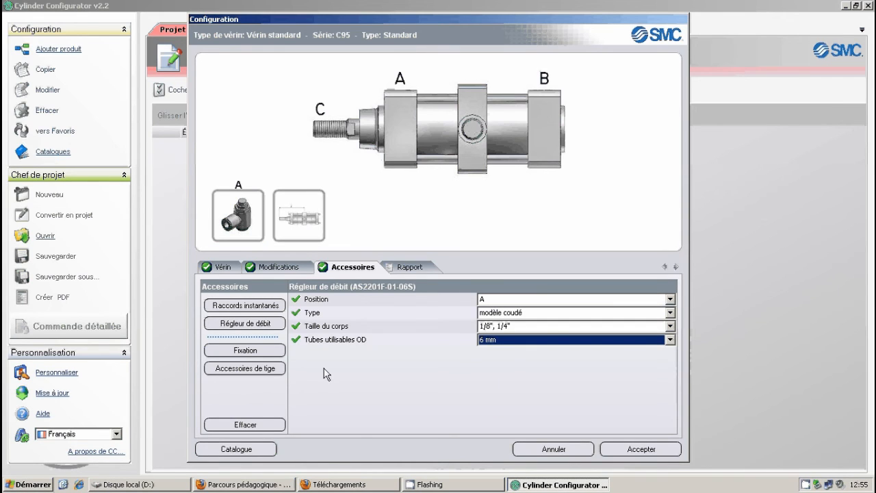
Step: Try the trunnion pivot bracket (Fixation de pivot de tourillon C95-S) as mounting accessory and remove it from the configuration
left_click(245, 352)
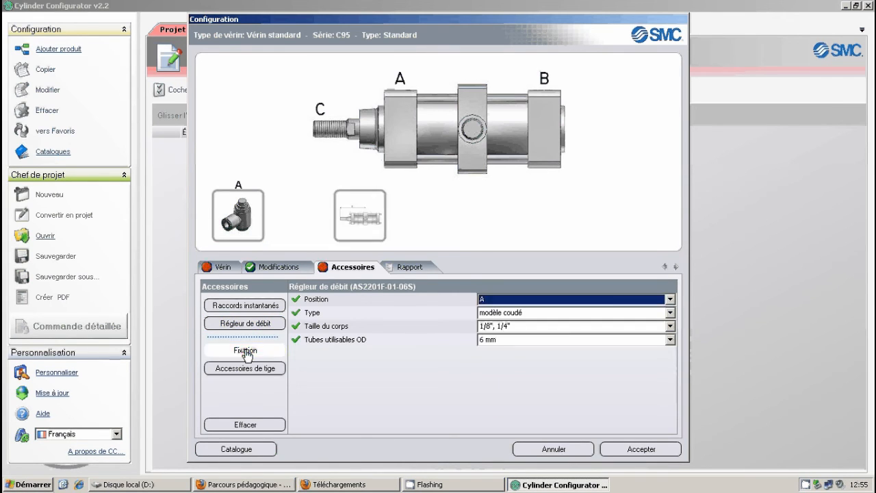
left_click(670, 299)
left_click(674, 308)
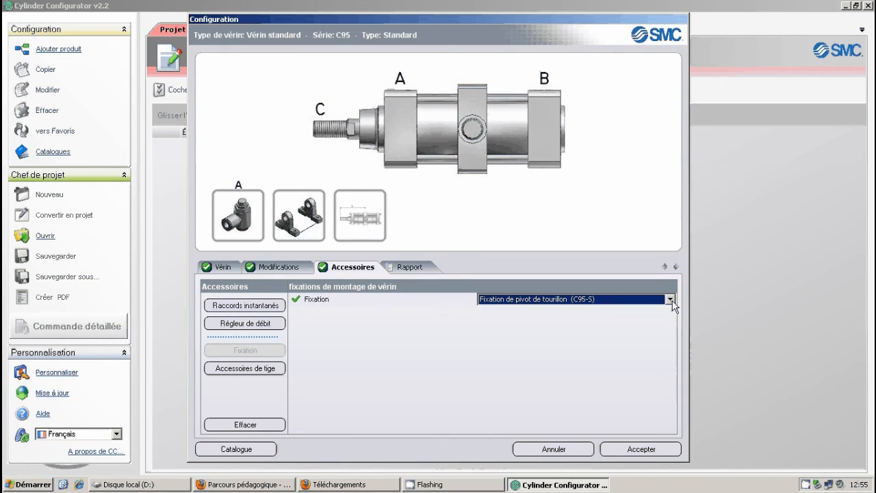
left_click(303, 230)
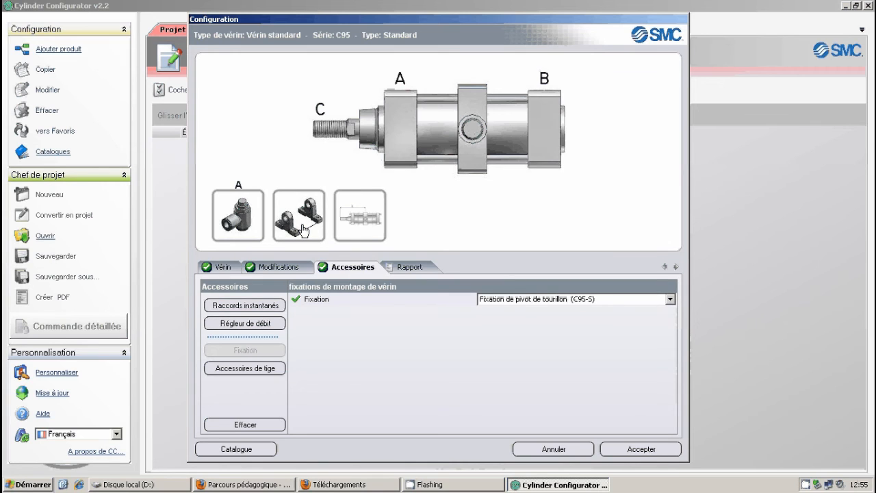
left_click(253, 425)
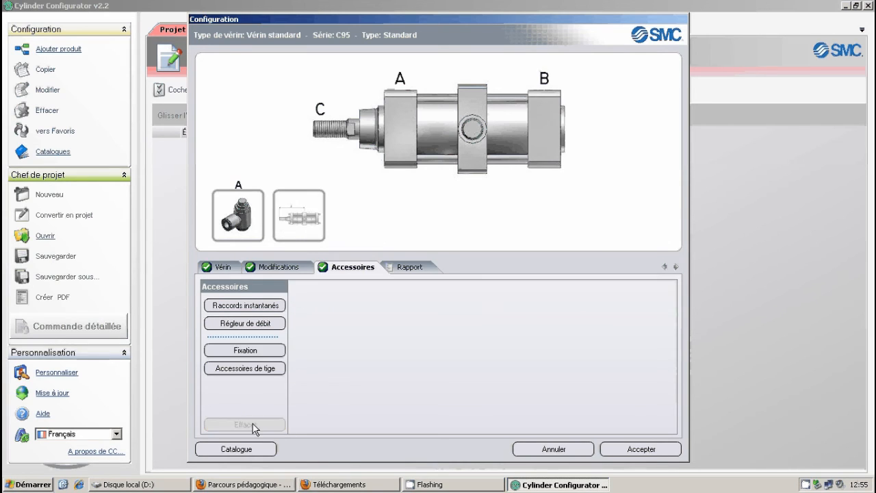
Step: Add a rod accessory at position C and choose Chape de tige (GKM) as its type
left_click(245, 371)
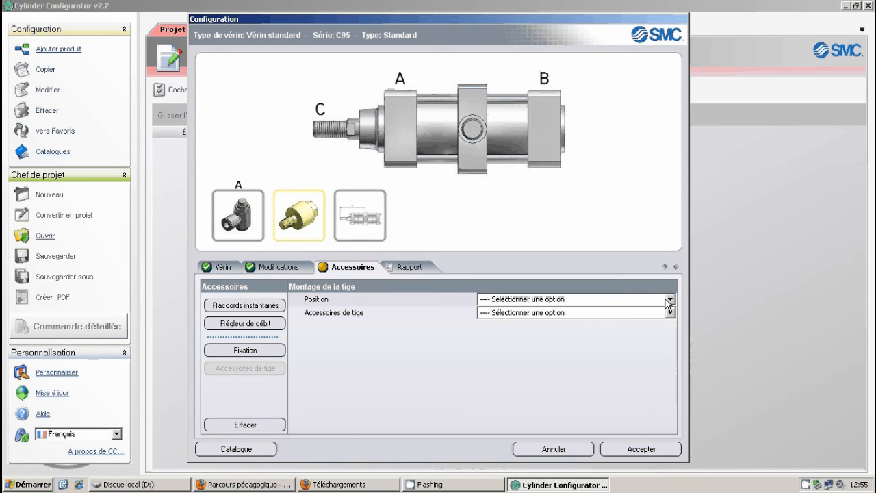
left_click(669, 299)
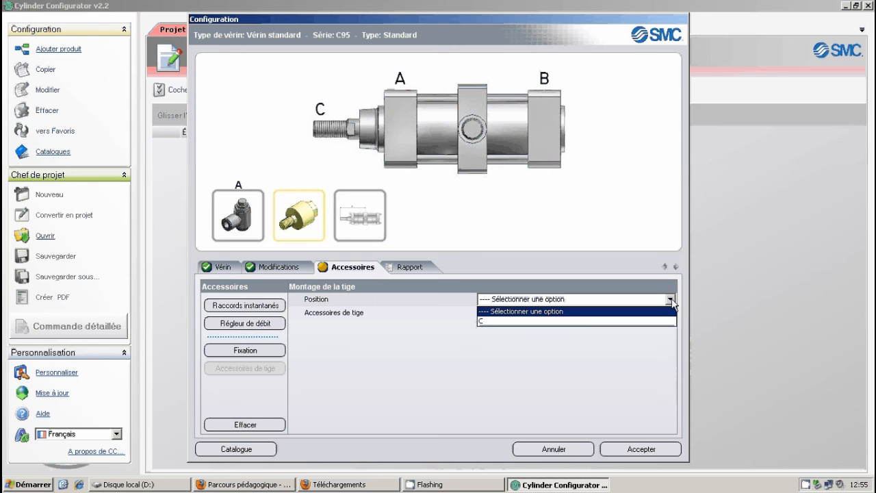
left_click(647, 320)
left_click(670, 313)
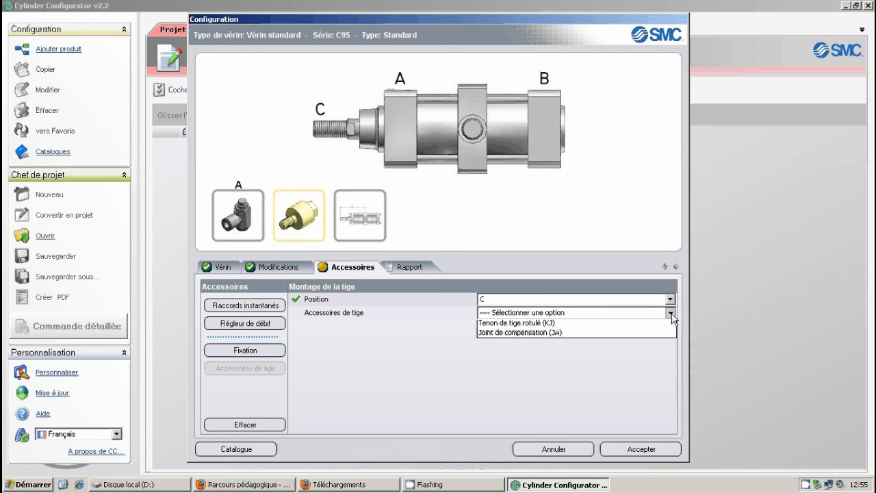
left_click(628, 334)
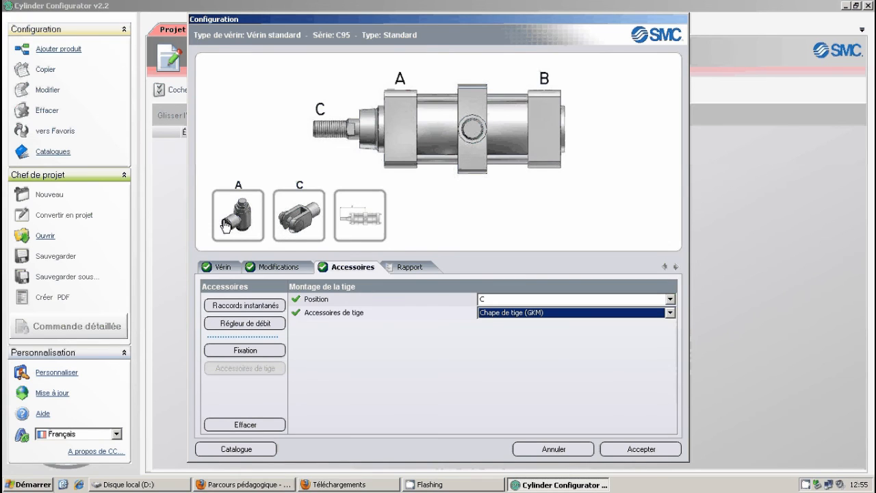
Step: Add a second flow regulator (Régleur de débit) at port B: modèle coudé, body size 1/8", 1/4" and usable tube outer diameter 6 mm
left_click(253, 327)
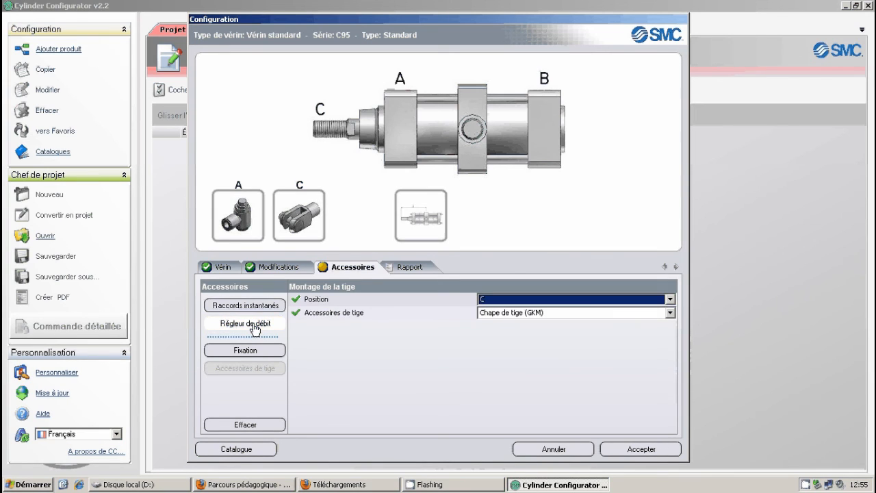
left_click(620, 299)
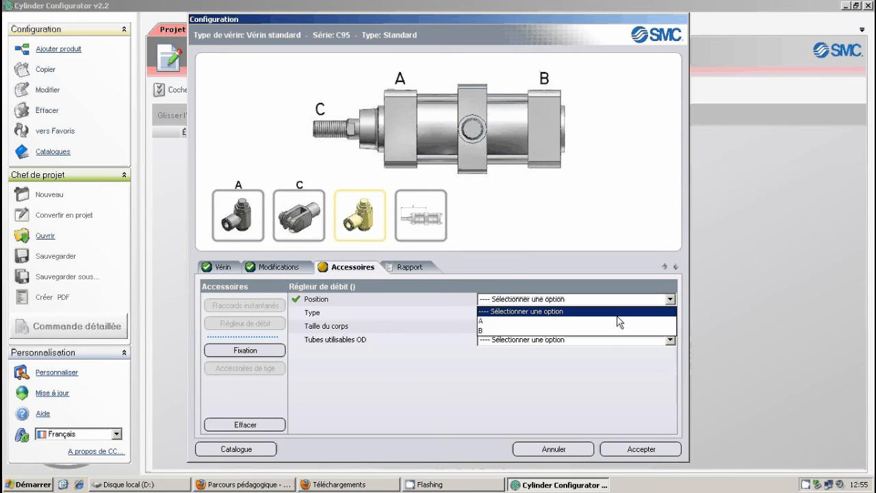
left_click(581, 332)
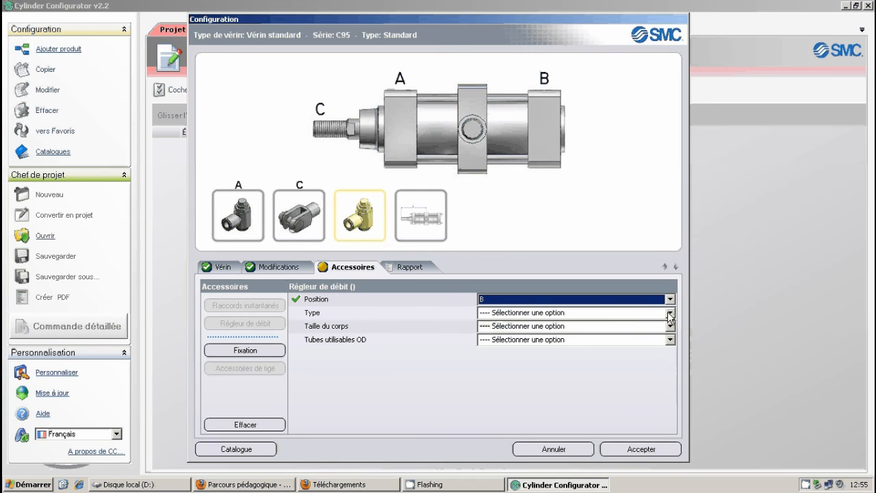
left_click(642, 312)
left_click(643, 334)
left_click(670, 326)
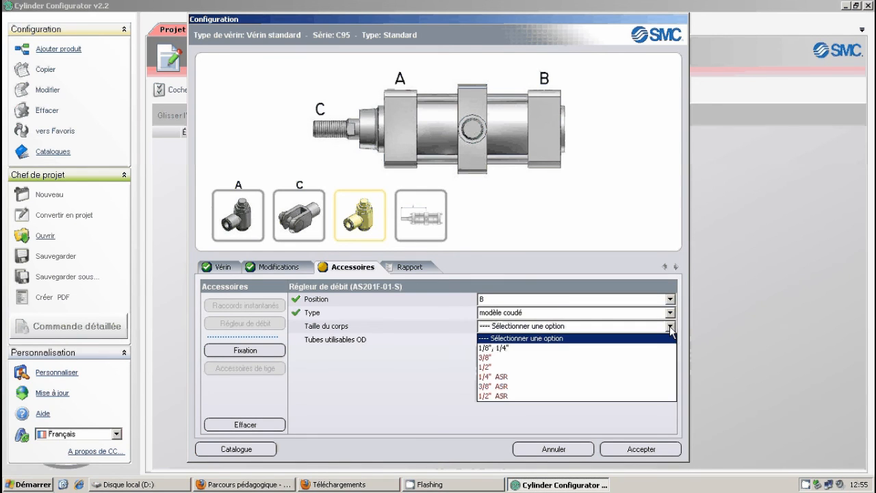
left_click(602, 348)
left_click(657, 339)
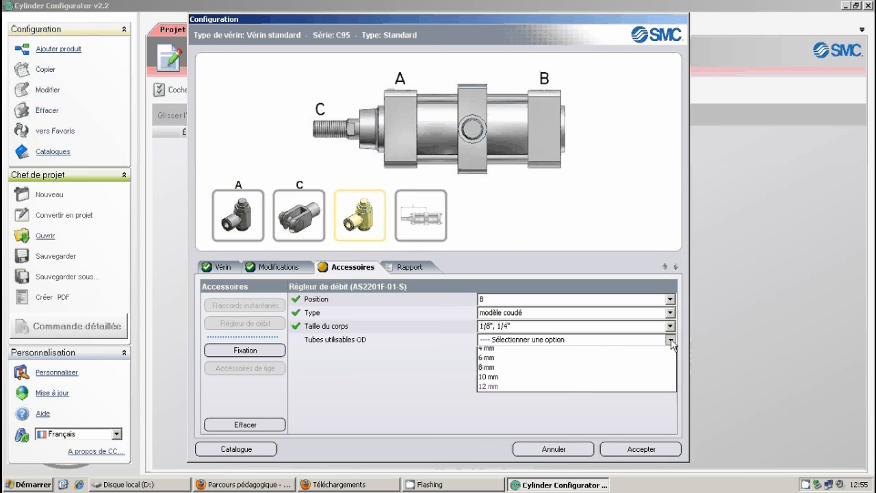
left_click(531, 381)
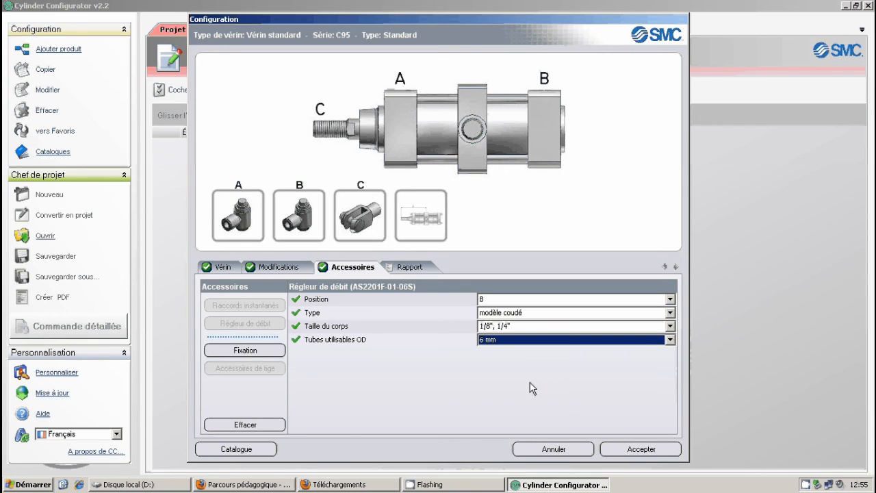
Step: Review the report's cylinder, detector, modification and accessory references, and accept the configuration into the project
left_click(408, 271)
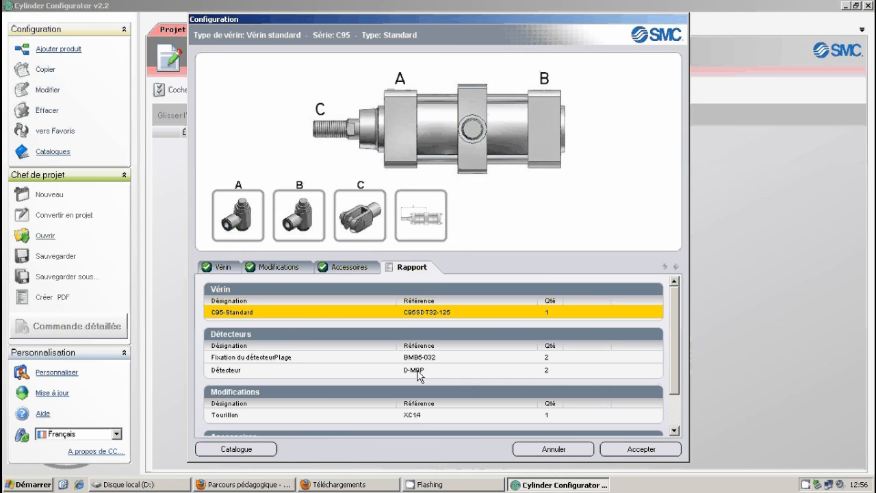
left_click(675, 396)
left_click(676, 395)
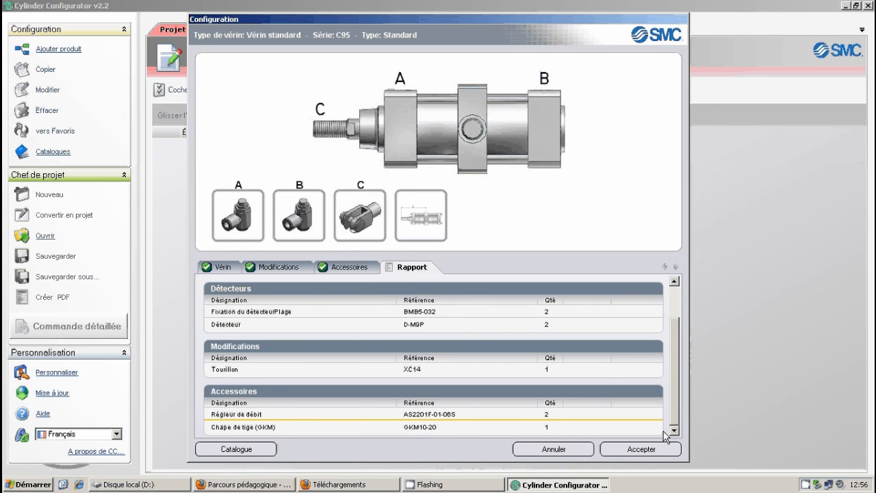
left_click_drag(675, 415, 679, 365)
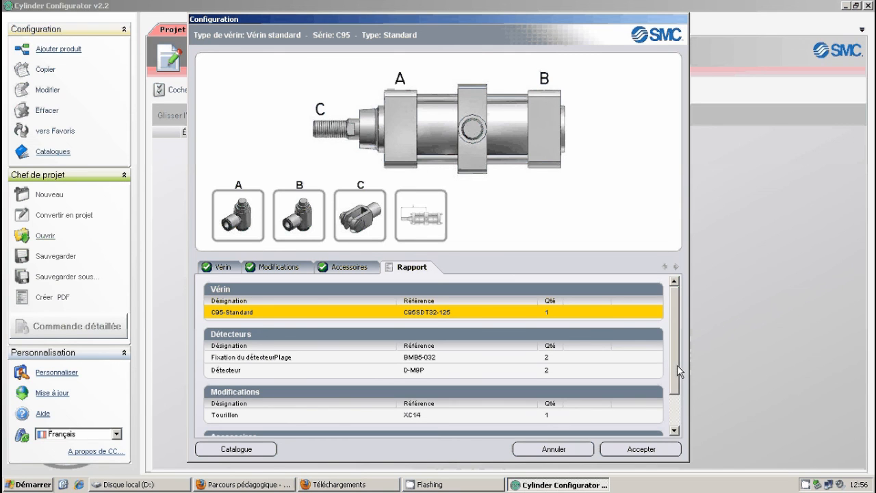
left_click(636, 453)
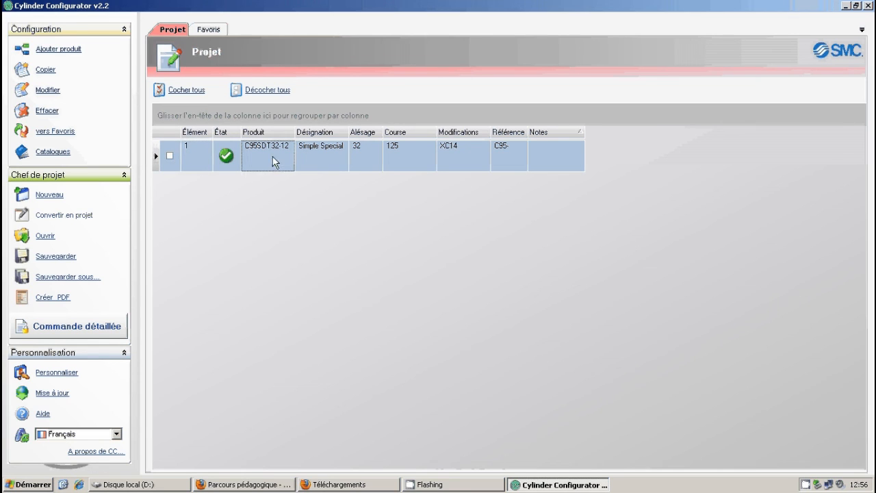
Step: Reopen the project's C95 cylinder for modification and examine the part references in its report
left_click(170, 156)
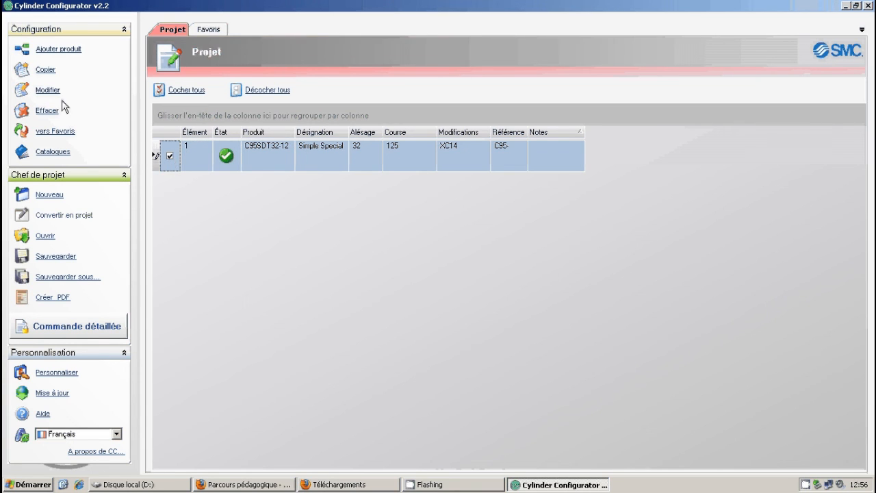
left_click(41, 93)
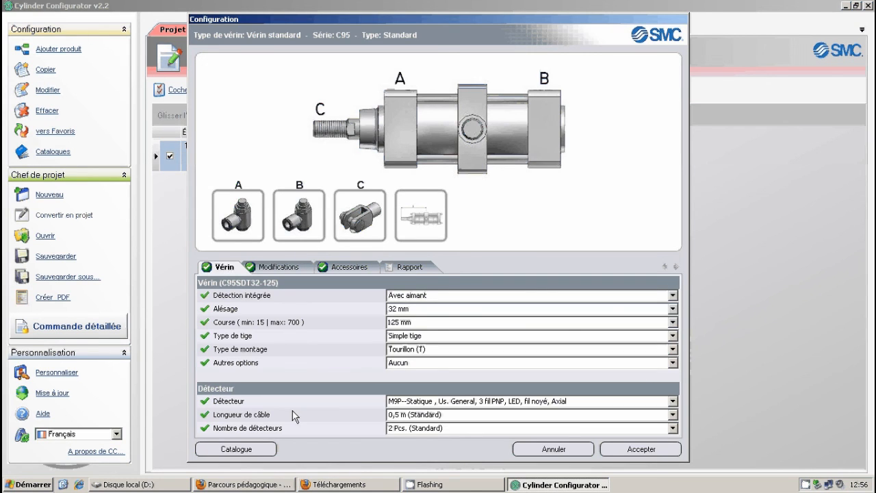
left_click(412, 268)
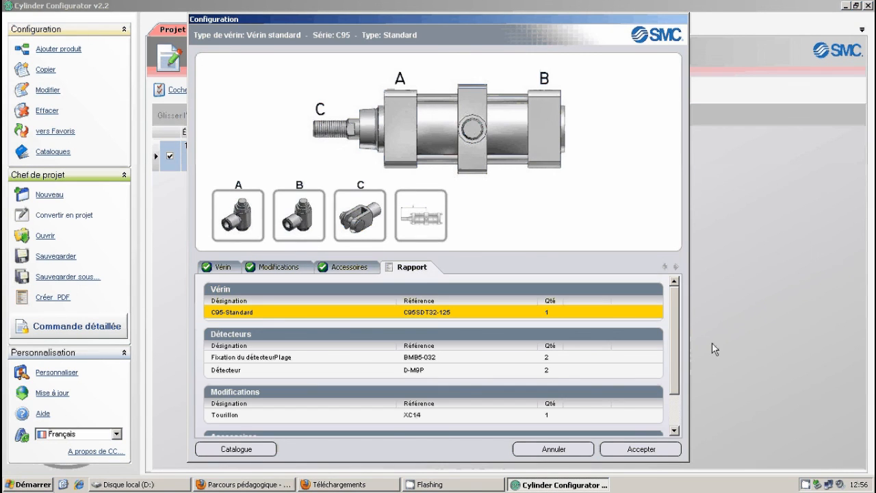
left_click(678, 407)
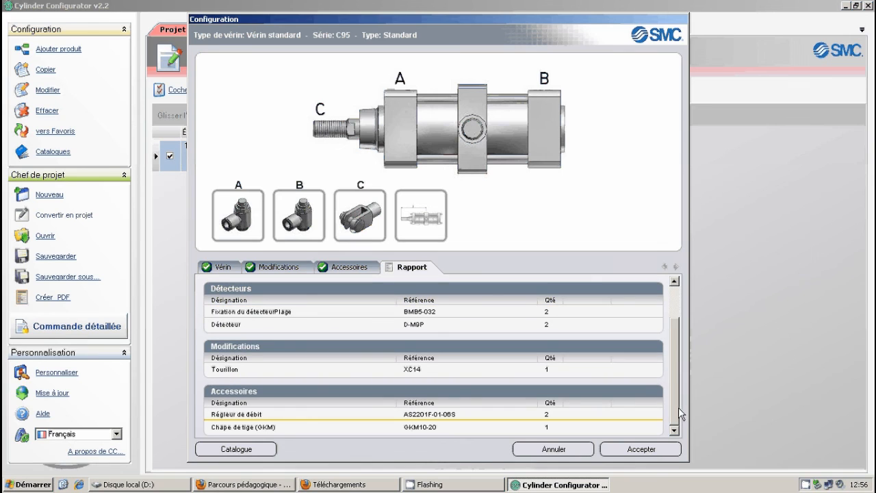
left_click_drag(679, 408, 677, 404)
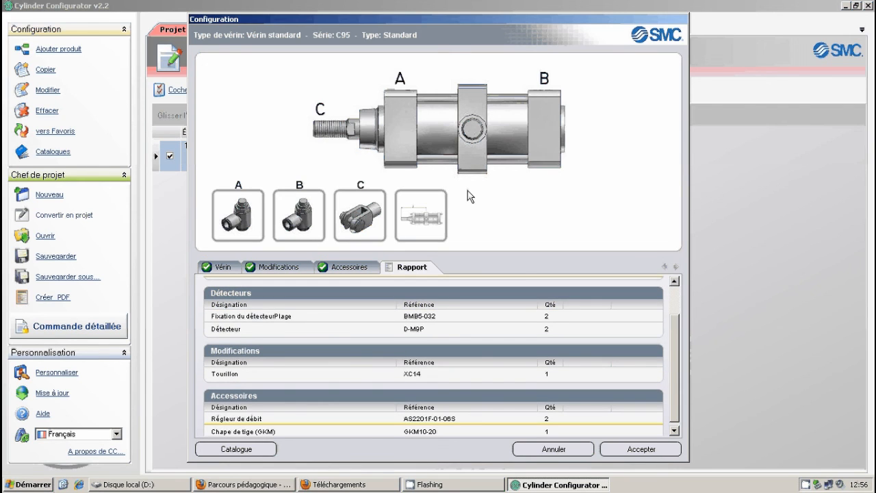